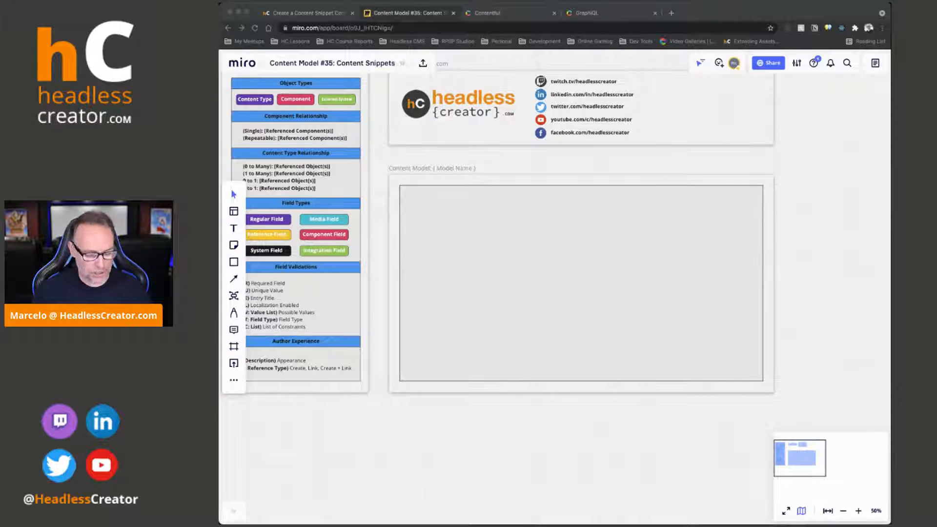
- Paste the copied Content Snippet definition mind map and the Example mind map for Product Name into the content model frame
{"action": "key", "text": "super+v"}
{"action": "scroll", "coordinate": [485, 272], "scroll_direction": "up", "scroll_amount": 5}
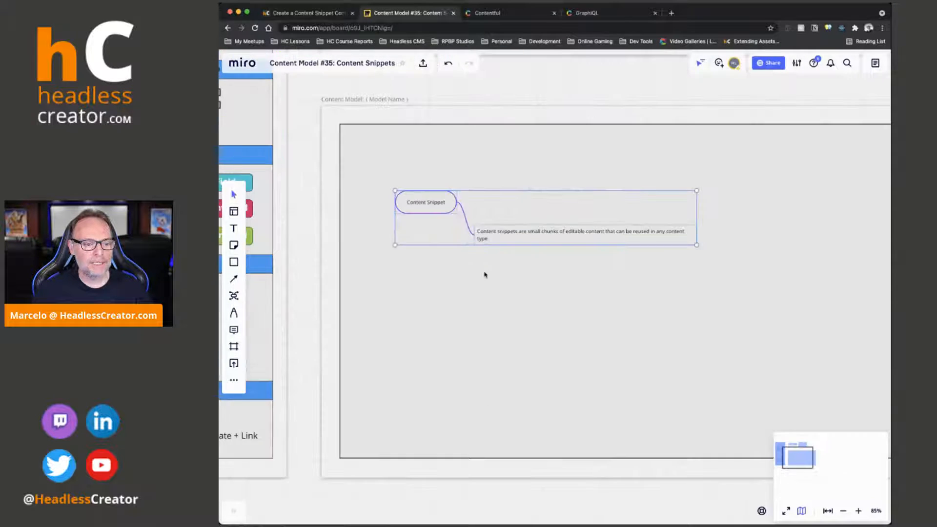
{"action": "left_click", "coordinate": [500, 247]}
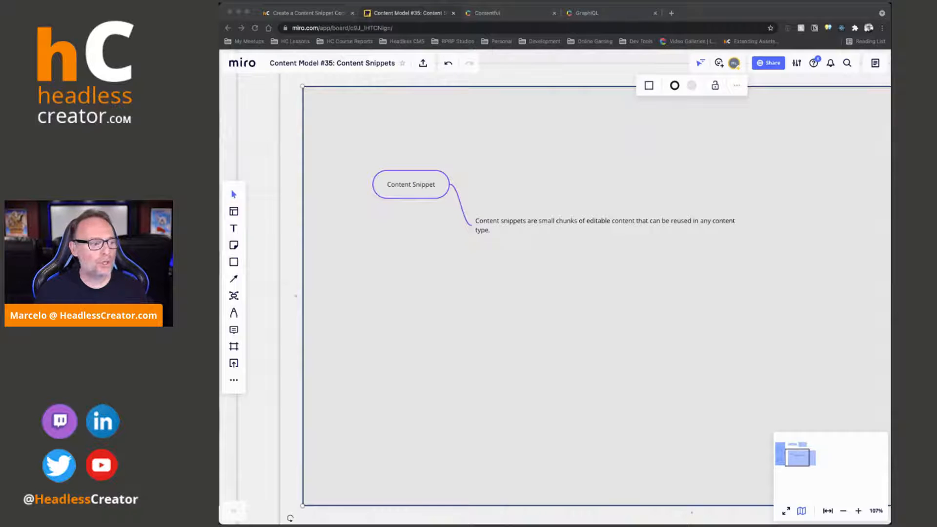
{"action": "left_click", "coordinate": [407, 276]}
{"action": "key", "text": "super+v"}
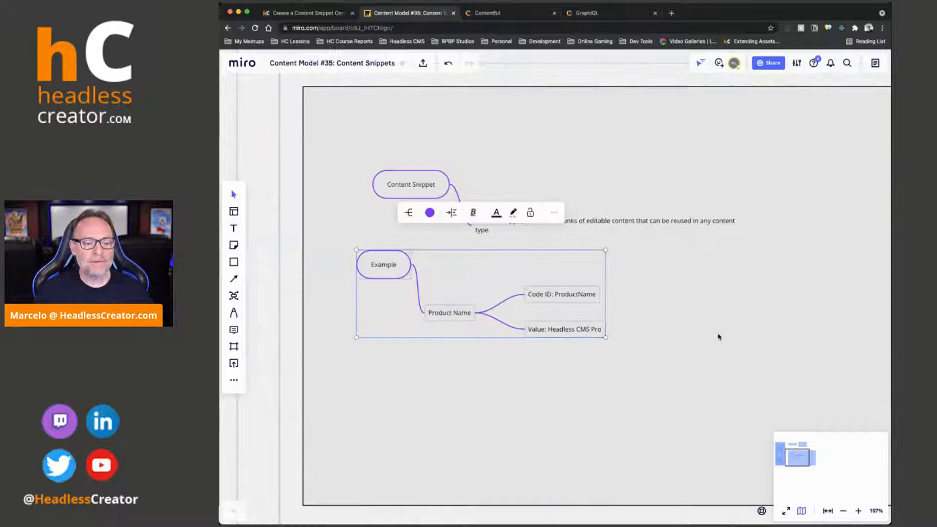
{"action": "left_click", "coordinate": [608, 323]}
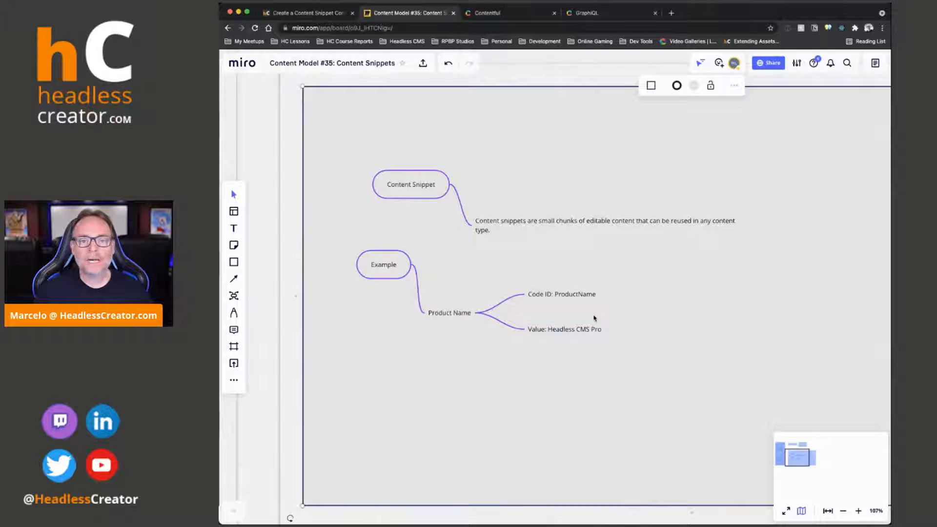
- Examine the Product Name example with its Code ID and Value nodes
{"action": "left_click", "coordinate": [441, 315]}
{"action": "left_click", "coordinate": [584, 296]}
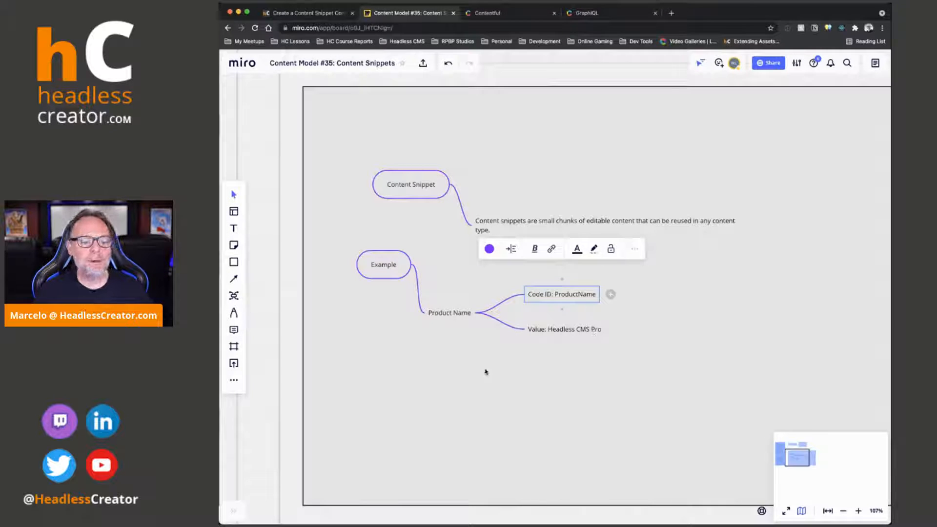
{"action": "left_click", "coordinate": [468, 364]}
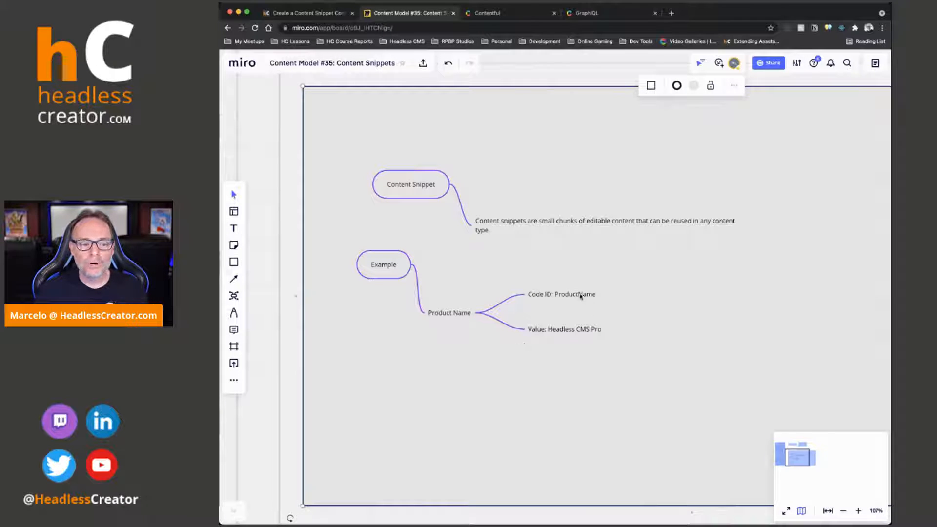
{"action": "left_click", "coordinate": [574, 331]}
{"action": "left_click", "coordinate": [574, 330]}
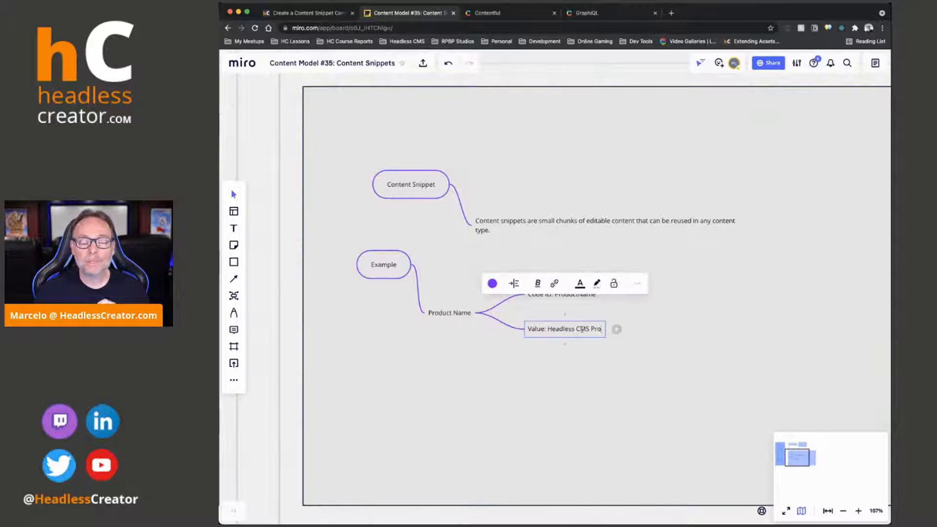
{"action": "left_click", "coordinate": [543, 310]}
{"action": "left_click", "coordinate": [567, 294]}
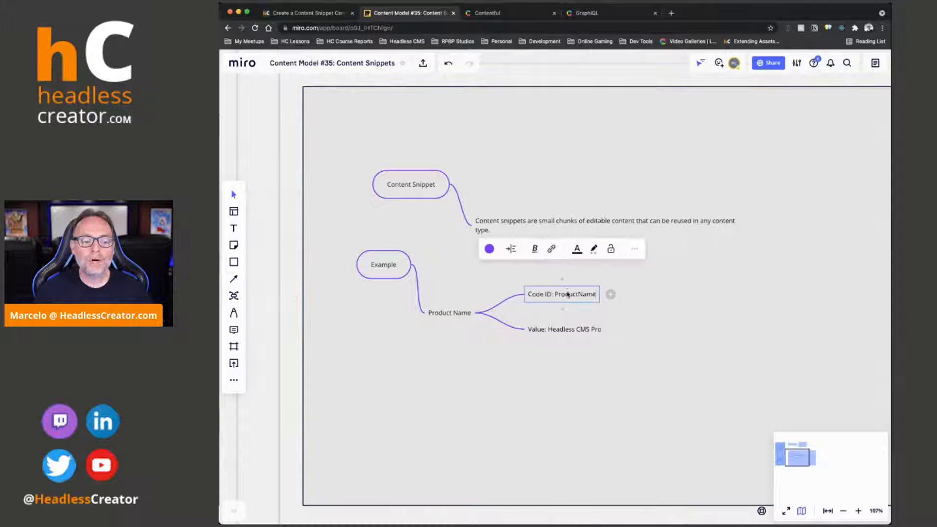
{"action": "double_click", "coordinate": [571, 293]}
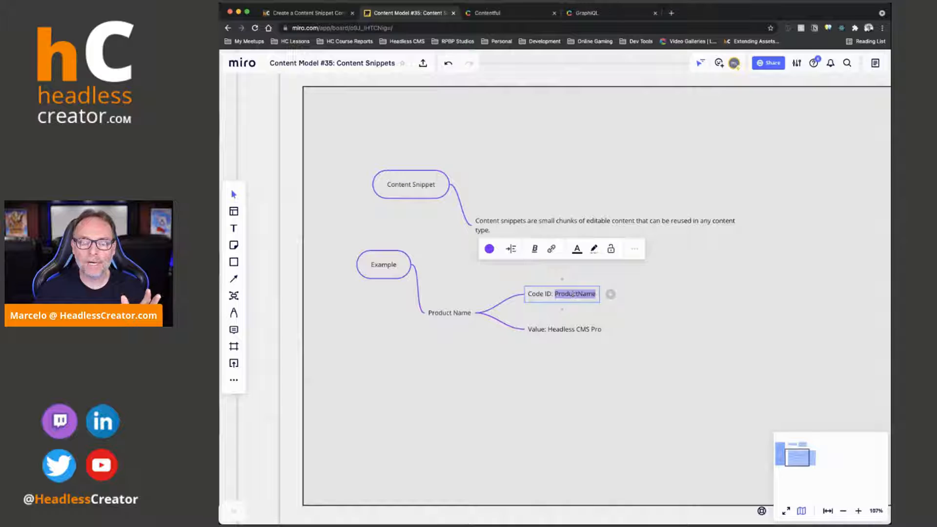
{"action": "left_click", "coordinate": [681, 330]}
- Change the example's Value node text to "Value: Headless CMS Pro+"
{"action": "double_click", "coordinate": [541, 330]}
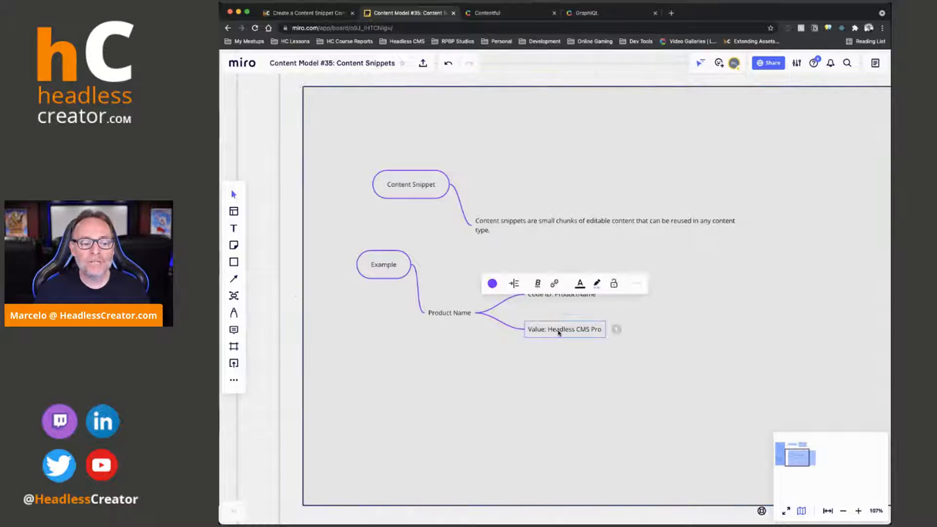
{"action": "left_click_drag", "start_coordinate": [548, 330], "coordinate": [626, 324]}
{"action": "key", "text": "Right"}
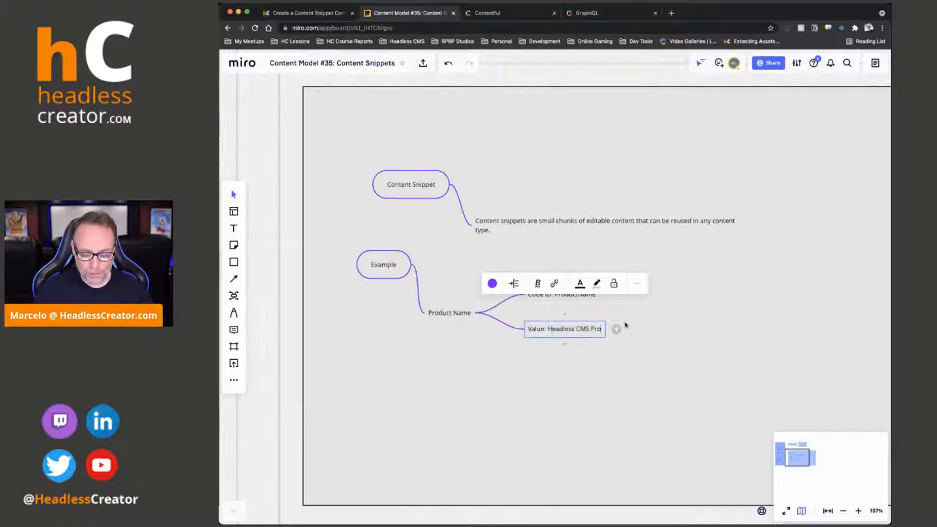
{"action": "type", "text": "M"}
{"action": "left_click", "coordinate": [703, 325]}
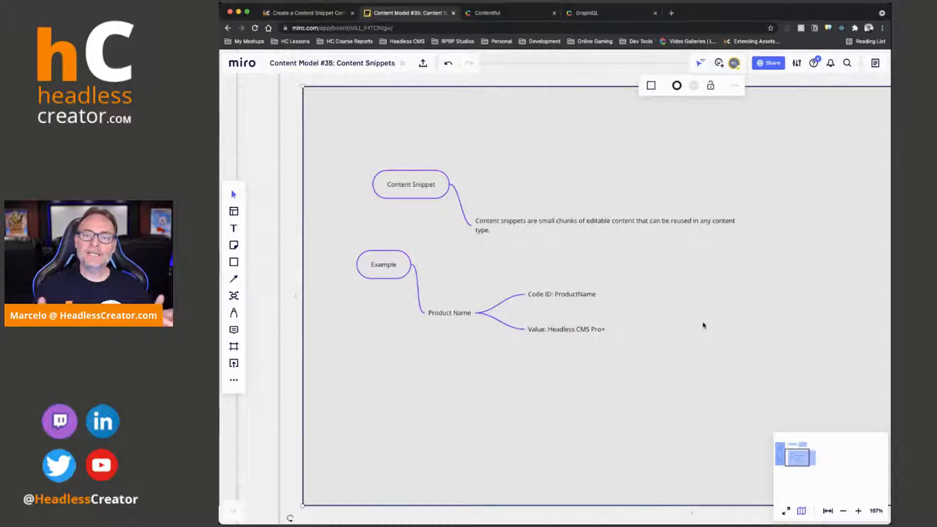
- Remove the plus sign from the end of the example's Value node
{"action": "left_click", "coordinate": [586, 332]}
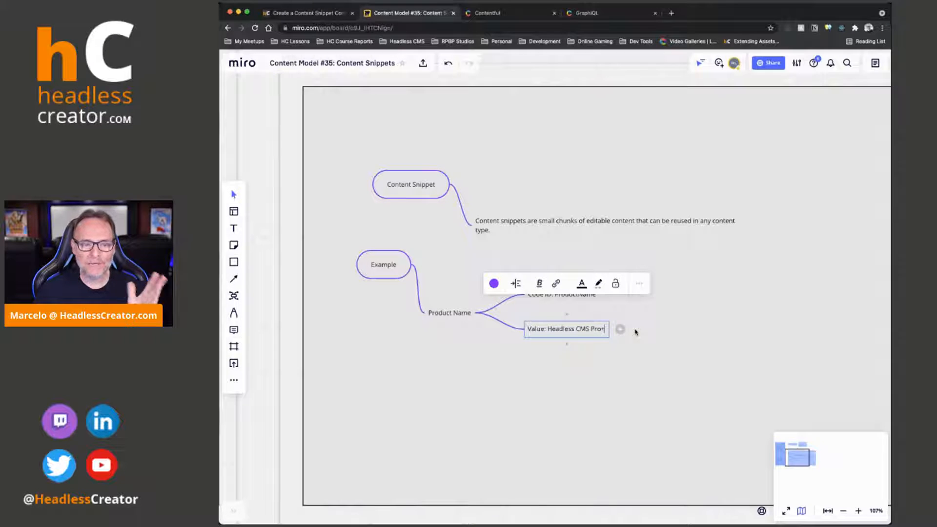
{"action": "key", "text": "BackSpace"}
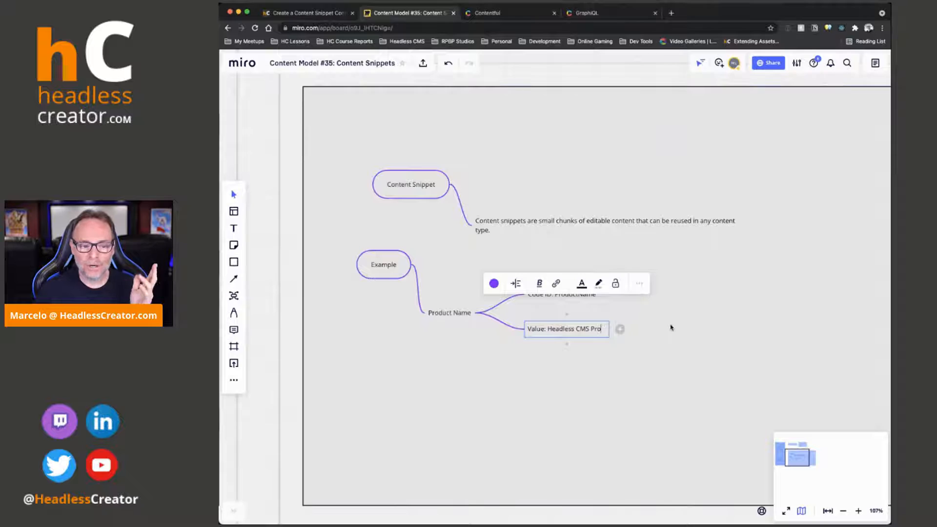
{"action": "left_click", "coordinate": [671, 326]}
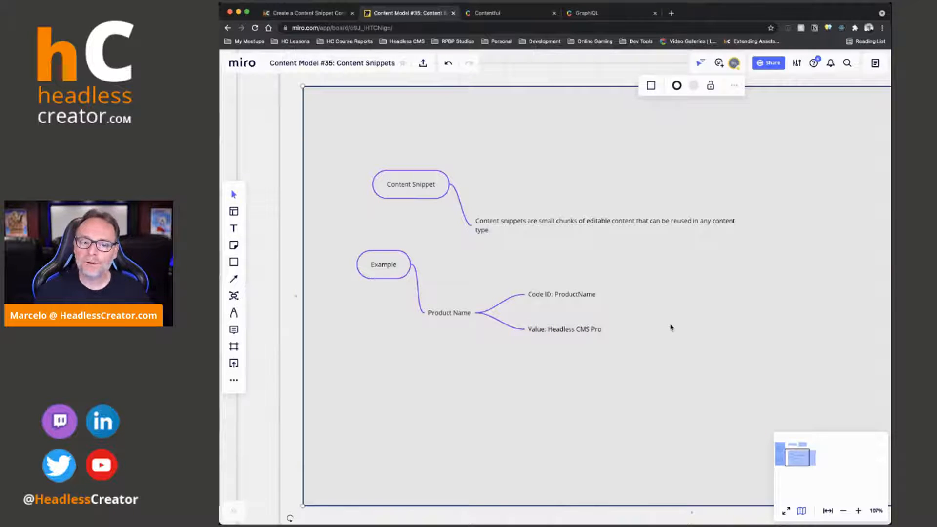
- Move the two pasted mind maps up in the frame and add a new mind map with the root "Content Snippet"
{"action": "left_click_drag", "start_coordinate": [429, 192], "coordinate": [390, 139]}
{"action": "left_click_drag", "start_coordinate": [393, 264], "coordinate": [382, 216]}
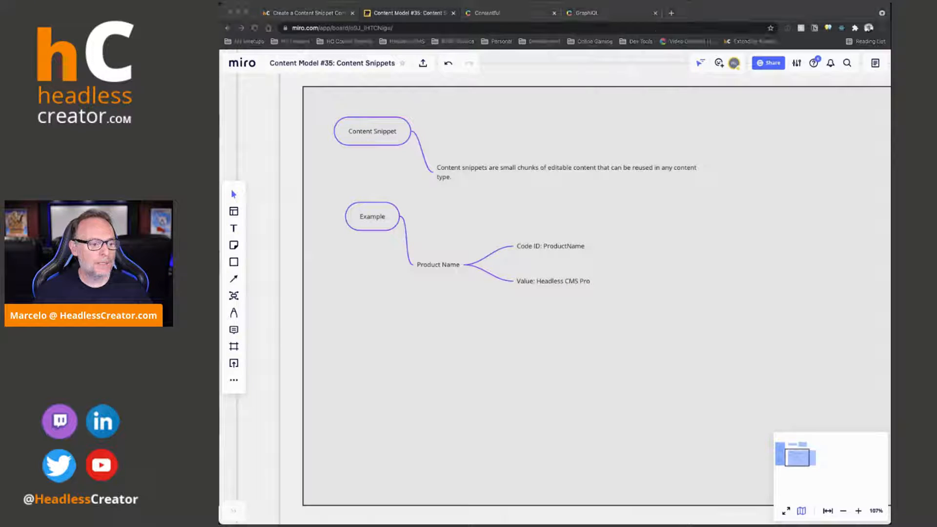
{"action": "left_click", "coordinate": [234, 296]}
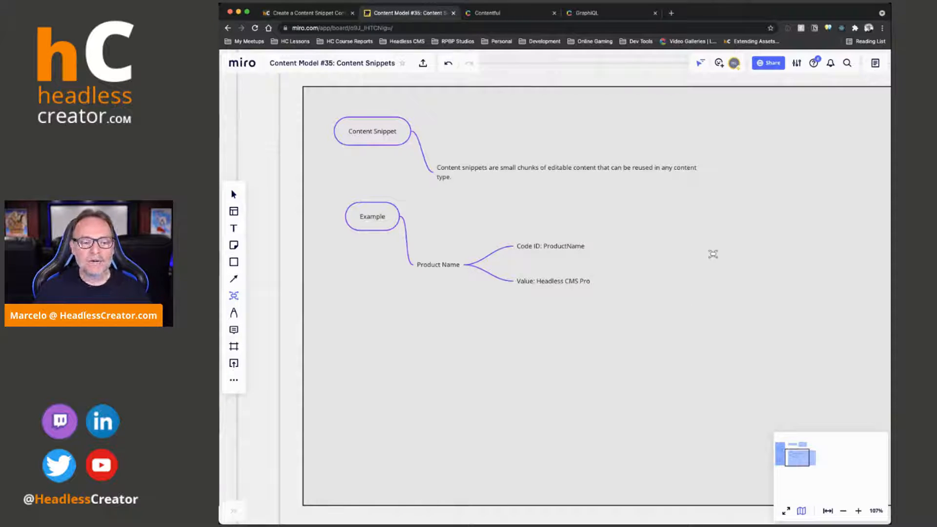
{"action": "left_click", "coordinate": [683, 241]}
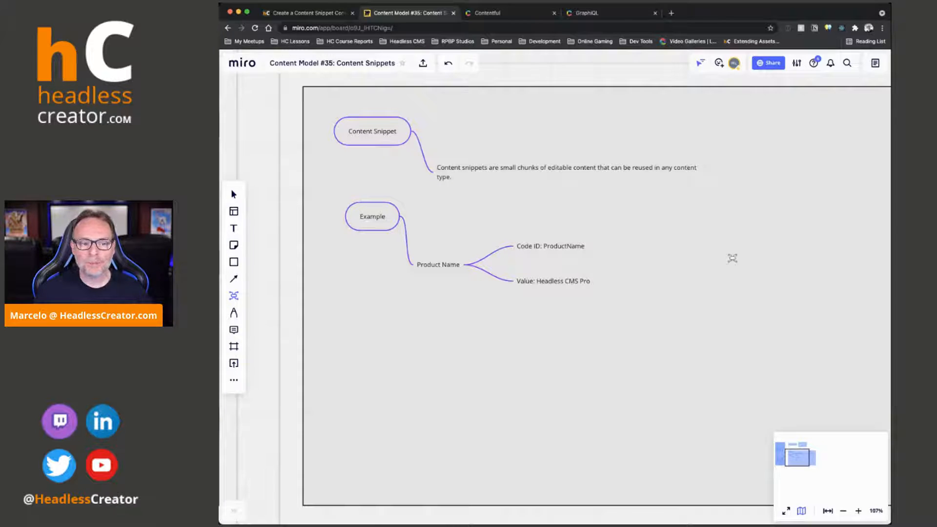
{"action": "type", "text": "qontent Snippet"}
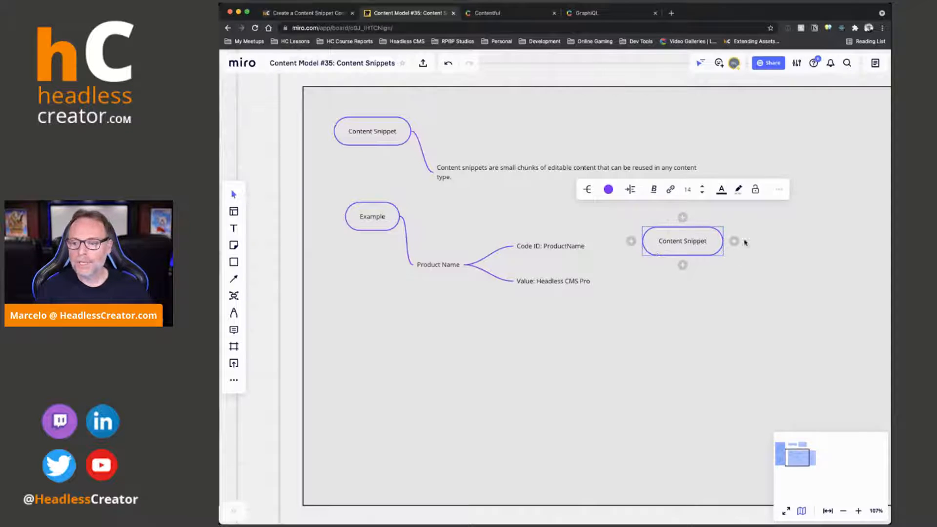
{"action": "left_click", "coordinate": [573, 366]}
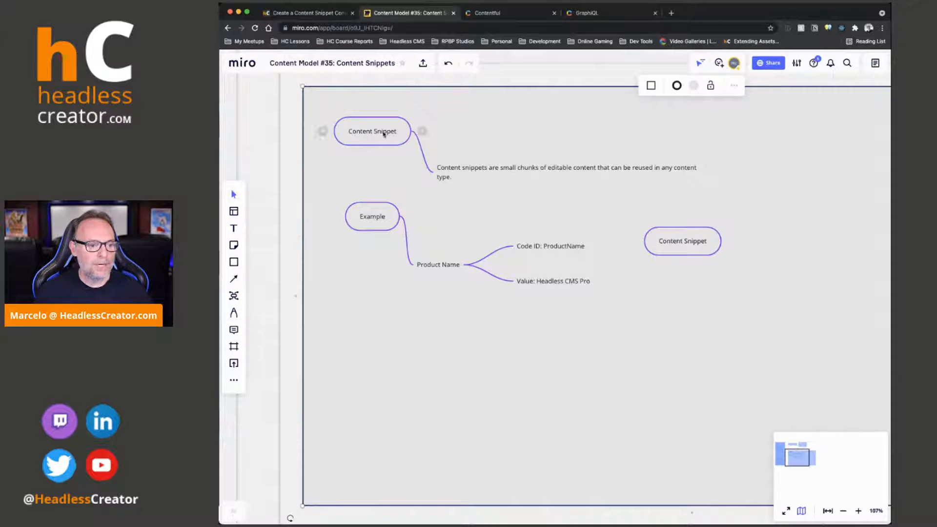
- Rearrange the frame with the definition in its upper-left corner, the new Content Snippet root below it and the Example map to their right
{"action": "left_click_drag", "start_coordinate": [384, 134], "coordinate": [366, 121]}
{"action": "left_click", "coordinate": [684, 330]}
{"action": "left_click_drag", "start_coordinate": [686, 255], "coordinate": [384, 381]}
{"action": "left_click_drag", "start_coordinate": [376, 220], "coordinate": [632, 207]}
{"action": "left_click_drag", "start_coordinate": [380, 361], "coordinate": [423, 279]}
- Add the child nodes "Name", "Short Text Value" and "Long Text Value (T: RTF)" to the new Content Snippet root
{"action": "scroll", "coordinate": [430, 254], "scroll_direction": "up", "scroll_amount": 3}
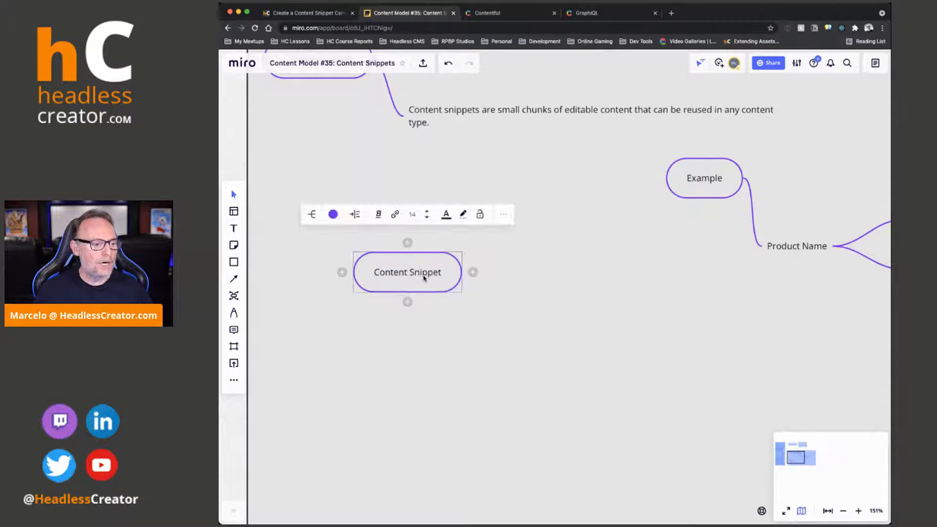
{"action": "left_click", "coordinate": [472, 272]}
{"action": "type", "text": "Name"}
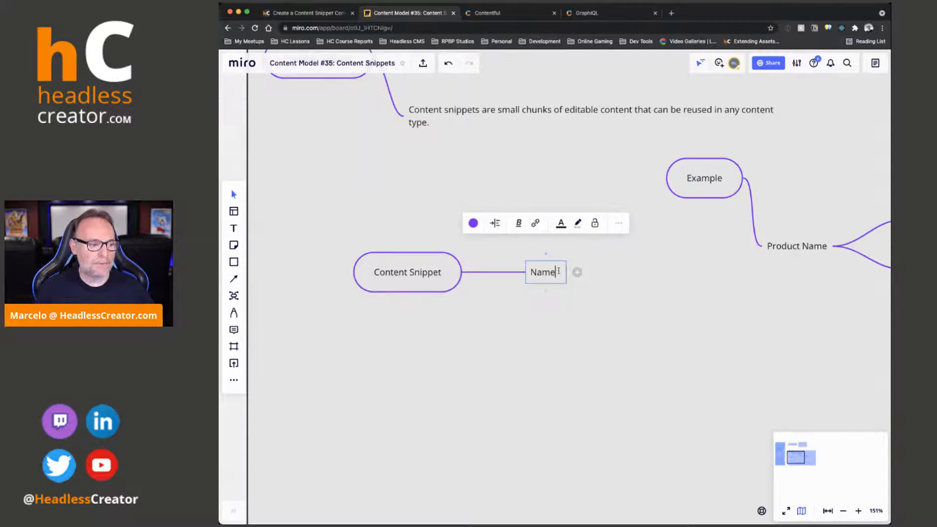
{"action": "key", "text": "Return"}
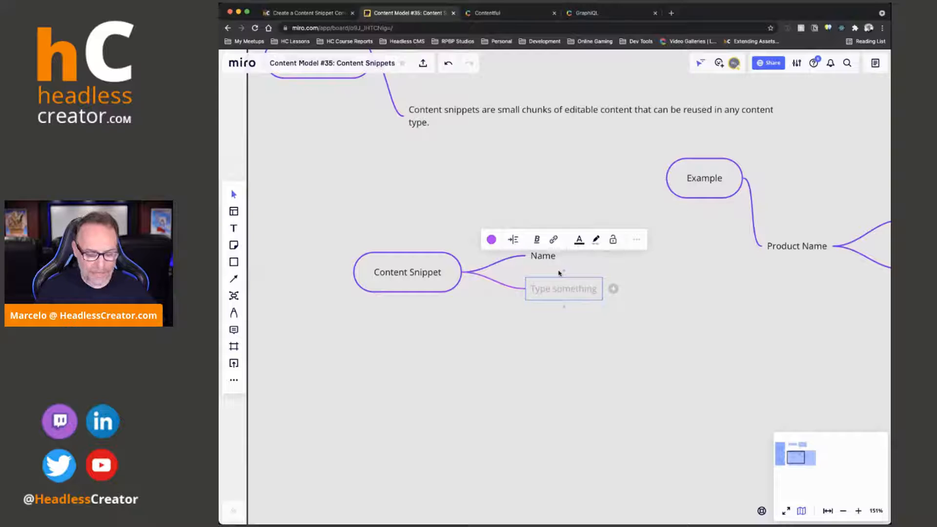
{"action": "type", "text": "Short Text Va"}
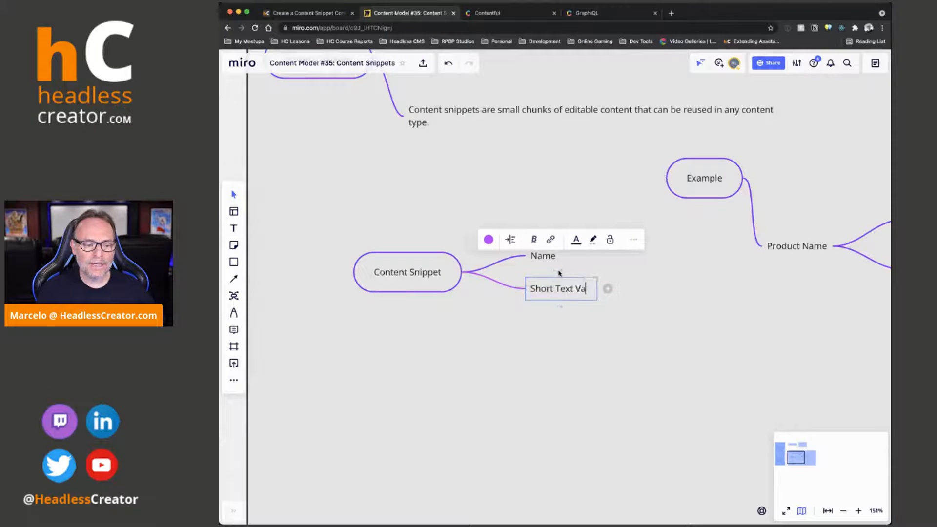
{"action": "type", "text": "lue"}
{"action": "key", "text": "Return"}
{"action": "type", "text": "Long Text Value (T: RTF)"}
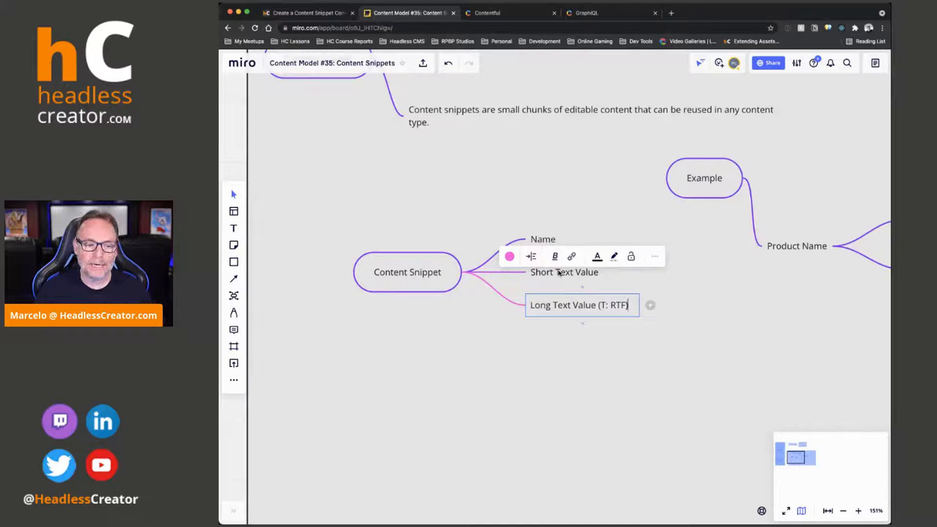
{"action": "left_click", "coordinate": [557, 272]}
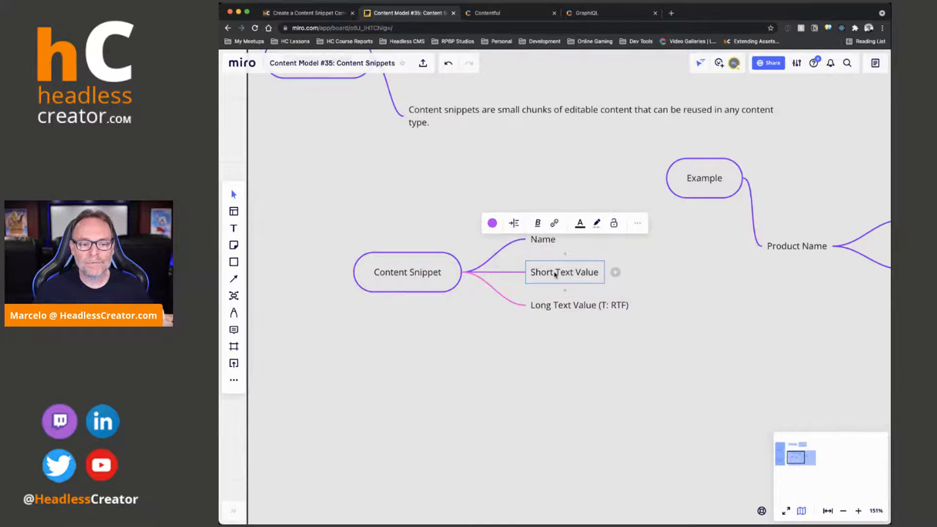
{"action": "left_click", "coordinate": [740, 233]}
{"action": "scroll", "coordinate": [740, 233], "scroll_direction": "right", "scroll_amount": 5}
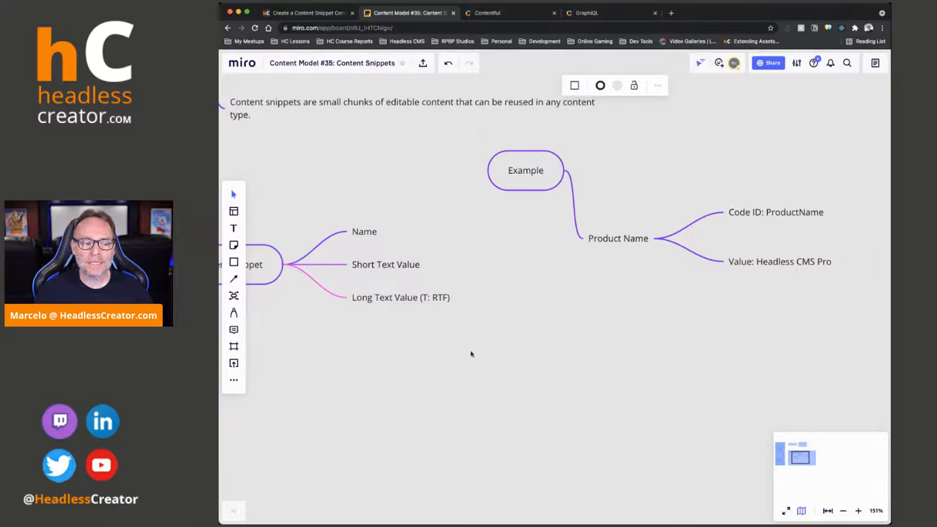
{"action": "scroll", "coordinate": [483, 354], "scroll_direction": "left", "scroll_amount": 5}
{"action": "left_click", "coordinate": [610, 292]}
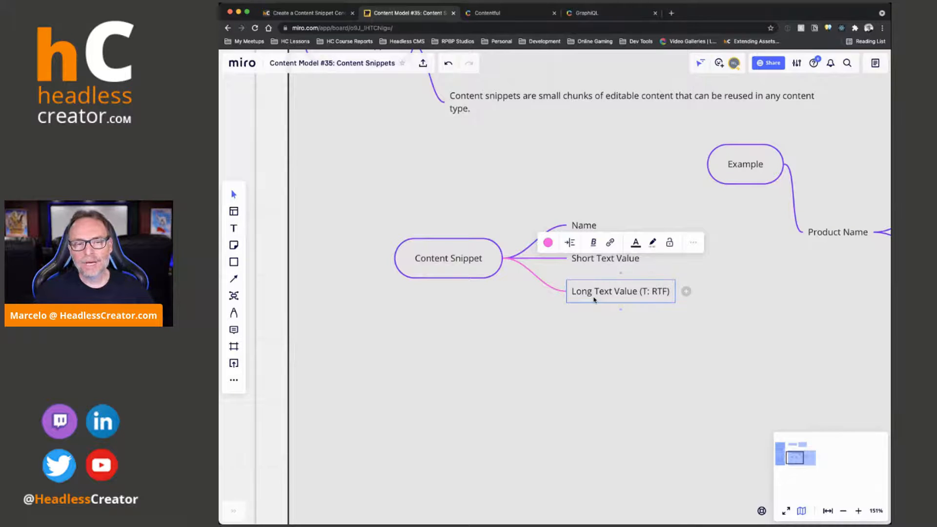
{"action": "left_click", "coordinate": [591, 264]}
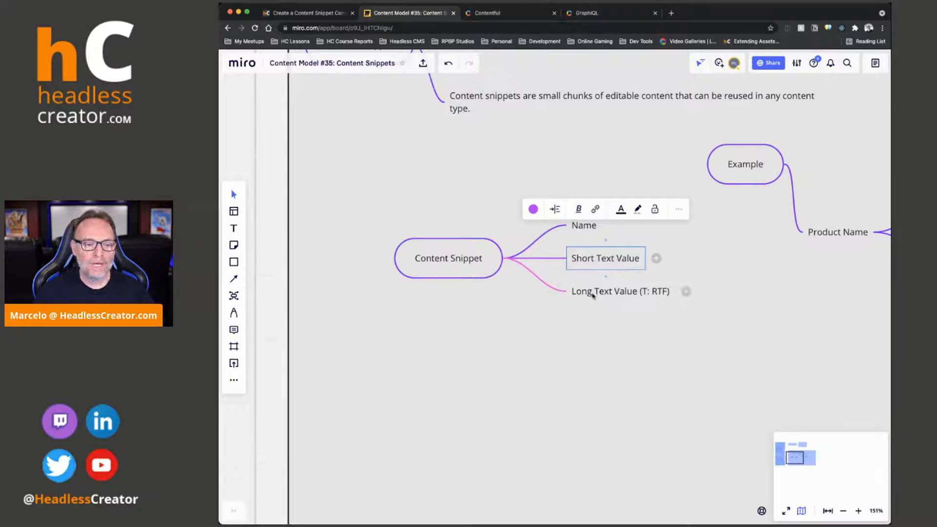
{"action": "key", "text": "Escape"}
- Add the nodes "Author Code ID" and "Developer Code ID" below the long text node of the Content Snippet mind map
{"action": "left_click_drag", "start_coordinate": [590, 292], "coordinate": [588, 291]}
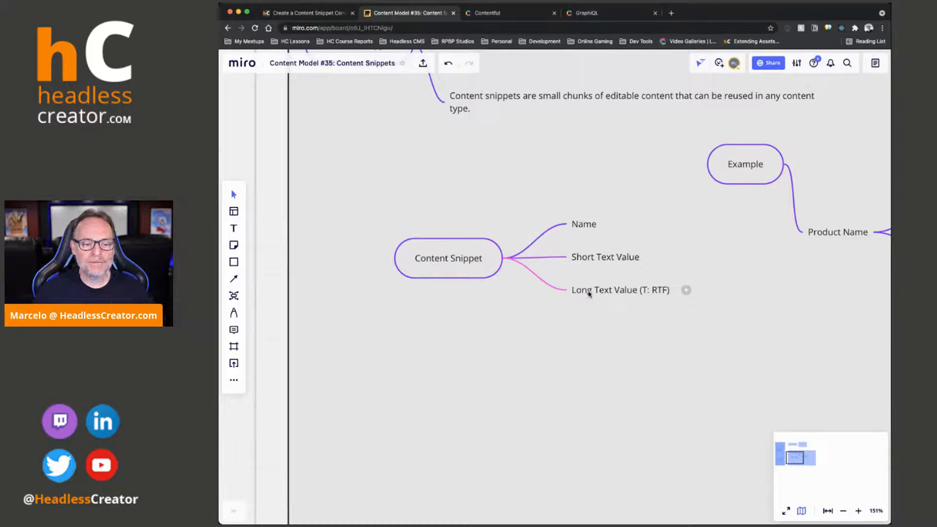
{"action": "left_click", "coordinate": [589, 292]}
{"action": "key", "text": "Return"}
{"action": "type", "text": "A"}
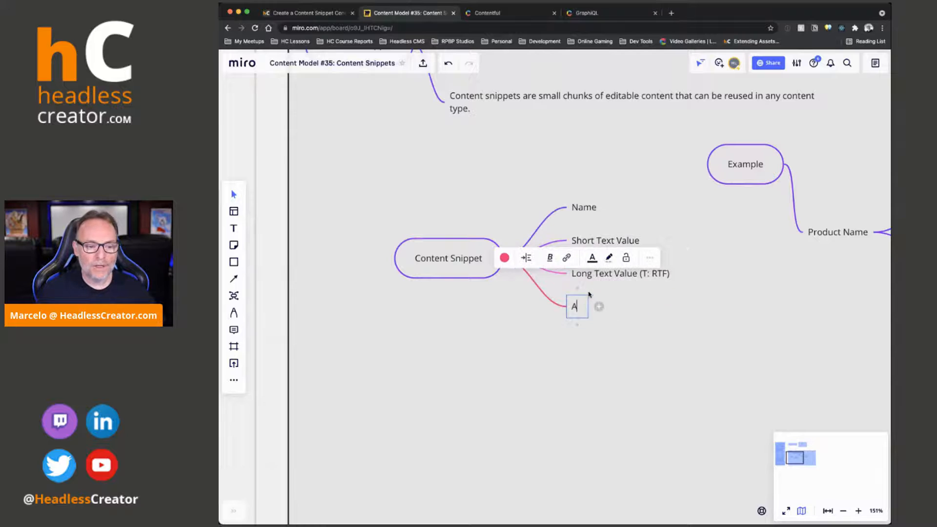
{"action": "type", "text": "uthor Code ID"}
{"action": "key", "text": "Return"}
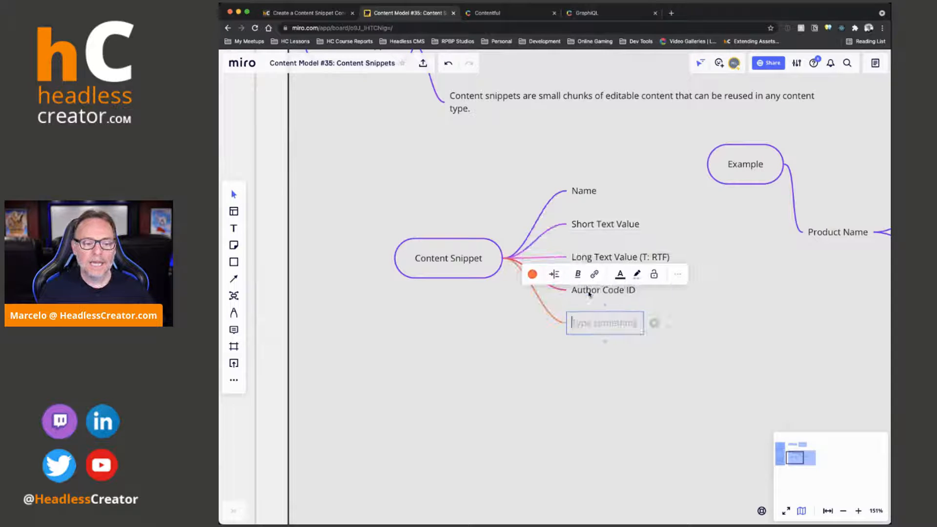
{"action": "type", "text": "Developer Co"}
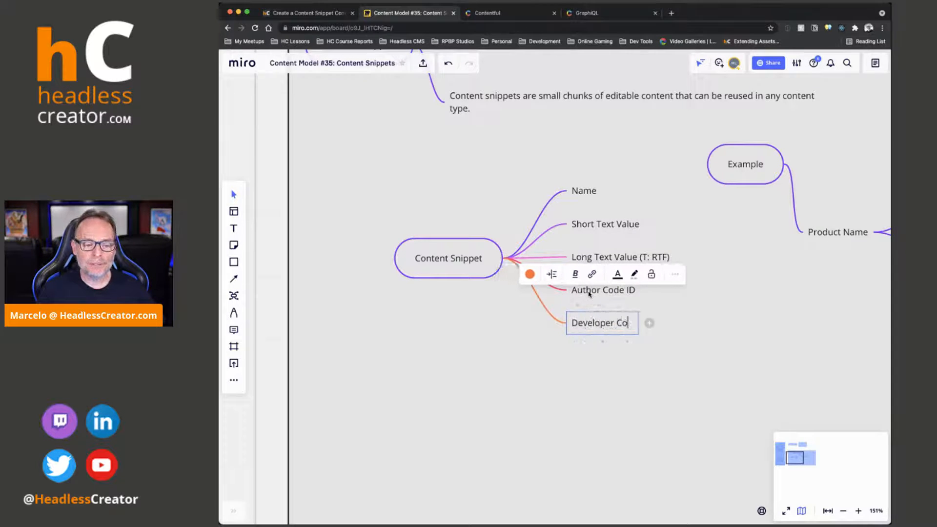
{"action": "type", "text": "de ID"}
{"action": "left_click", "coordinate": [691, 318]}
- Shift the new Content Snippet mind map slightly down and left and recolor all its branches purple
{"action": "left_click_drag", "start_coordinate": [458, 262], "coordinate": [445, 280]}
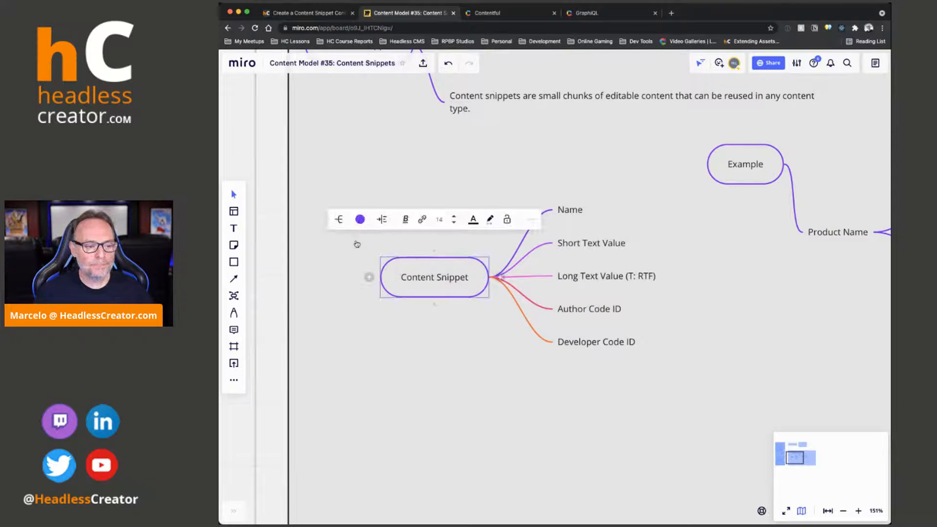
{"action": "left_click", "coordinate": [360, 219]}
{"action": "left_click", "coordinate": [336, 264]}
{"action": "left_click", "coordinate": [739, 347]}
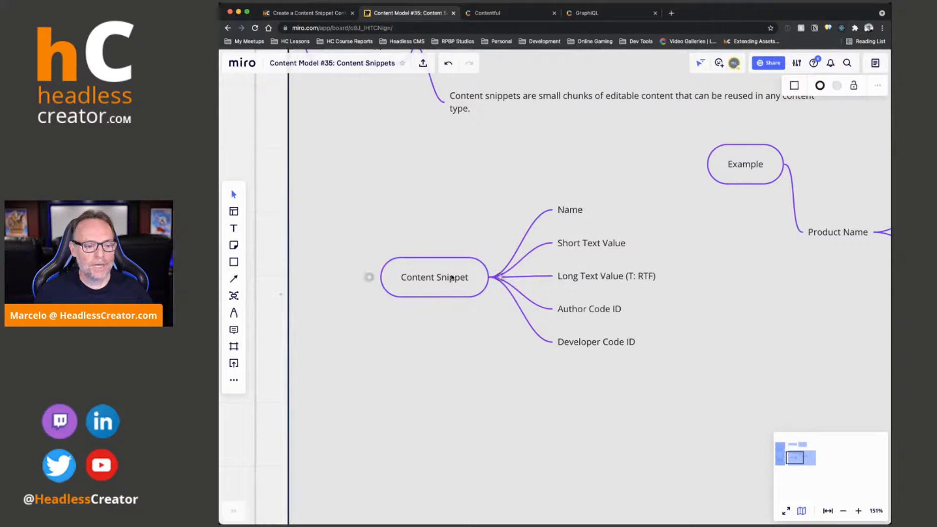
{"action": "left_click", "coordinate": [585, 318]}
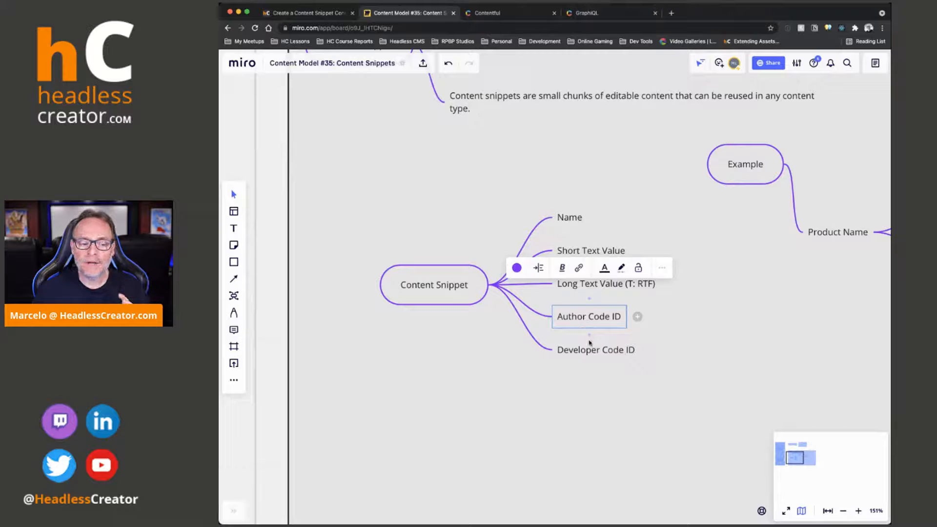
{"action": "left_click", "coordinate": [591, 351]}
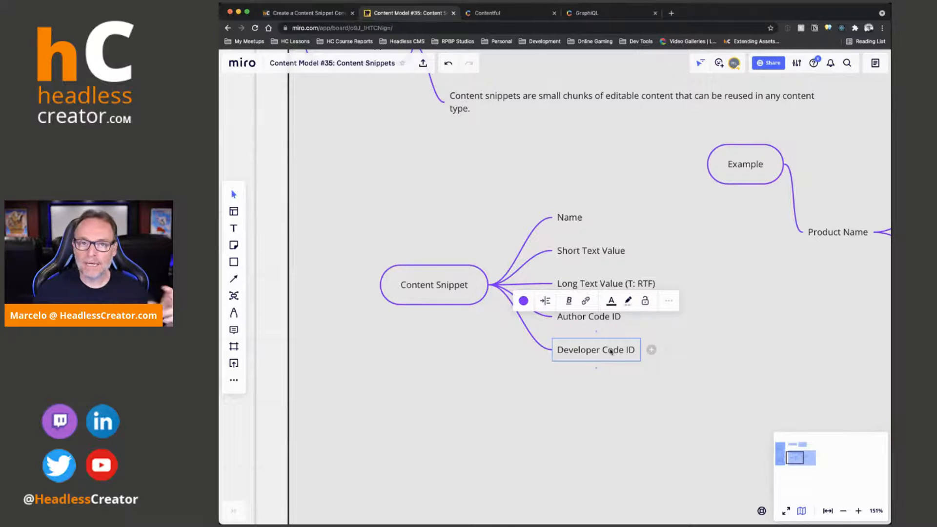
{"action": "left_click", "coordinate": [600, 318]}
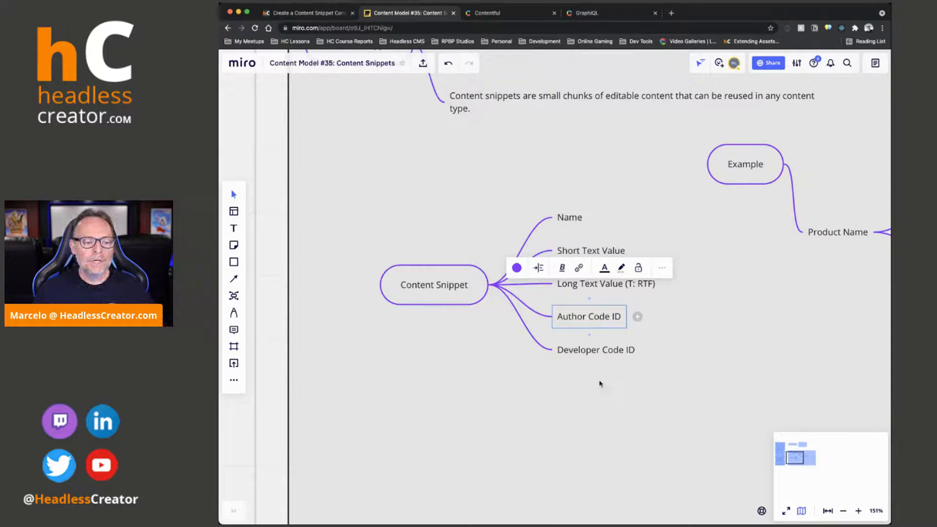
- Paste the Blog Post mind map with its Title, Summary, Body and Author nodes and place it below the Content Snippet map
{"action": "left_click_drag", "start_coordinate": [456, 293], "coordinate": [436, 305]}
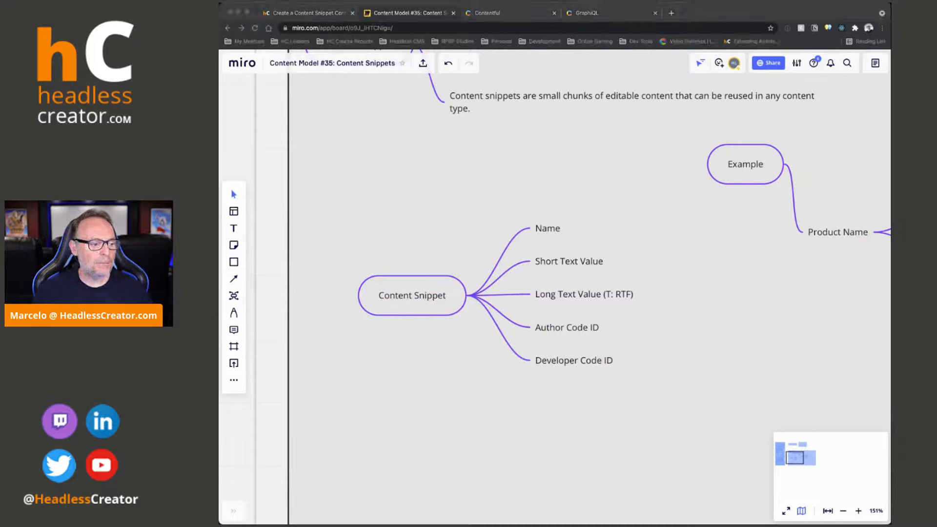
{"action": "left_click", "coordinate": [649, 318]}
{"action": "key", "text": "super+v"}
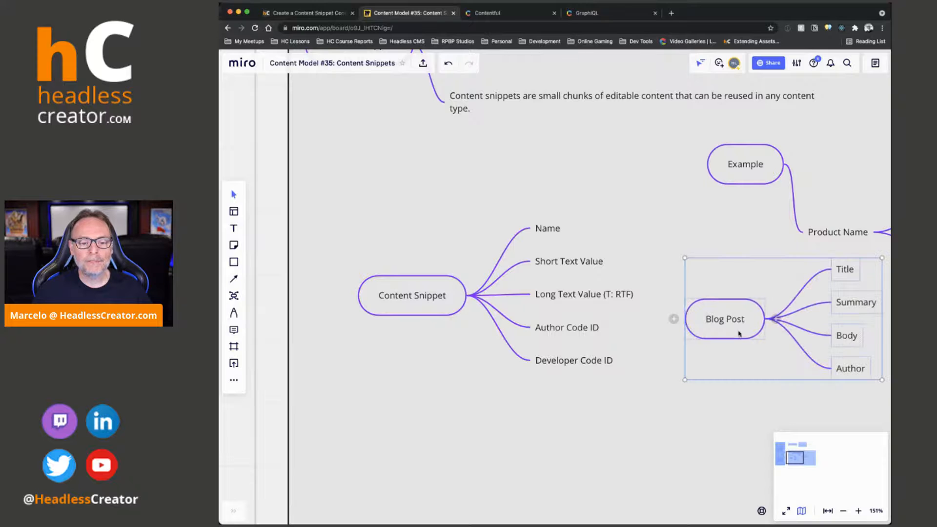
{"action": "left_click_drag", "start_coordinate": [729, 323], "coordinate": [731, 372]}
{"action": "key", "text": "super+z"}
{"action": "left_click_drag", "start_coordinate": [718, 326], "coordinate": [382, 442]}
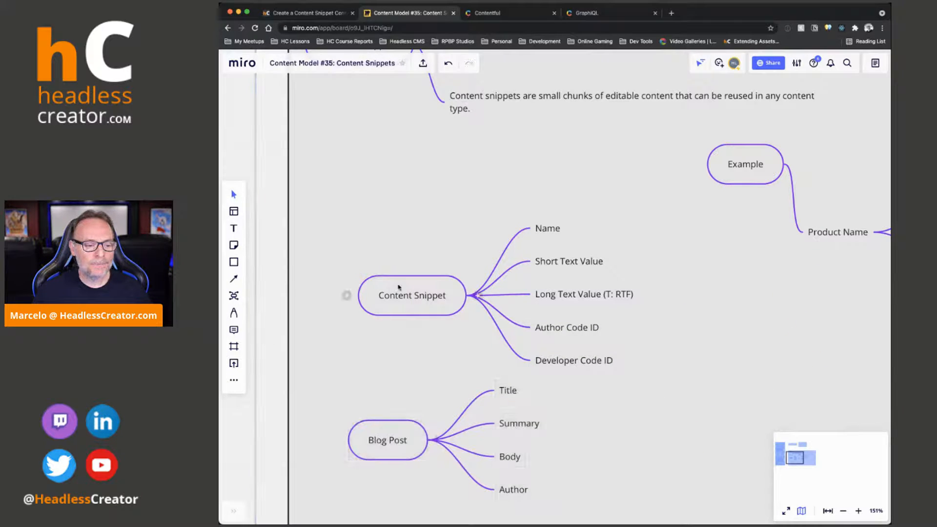
- Move the Content Snippet mind map up and slightly left, and shift the Blog Post map slightly up and right
{"action": "left_click_drag", "start_coordinate": [397, 290], "coordinate": [375, 227]}
{"action": "left_click_drag", "start_coordinate": [403, 443], "coordinate": [412, 411]}
{"action": "left_click", "coordinate": [526, 417]}
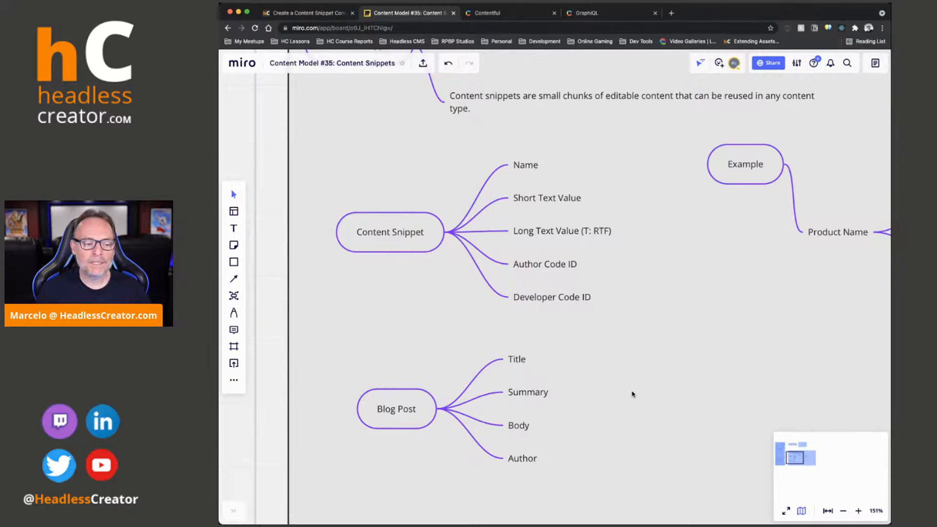
- Add field types to the Blog Post nodes so they read "Summary (T: Short Text)" and "Body (T: RTF)"
{"action": "left_click", "coordinate": [442, 409]}
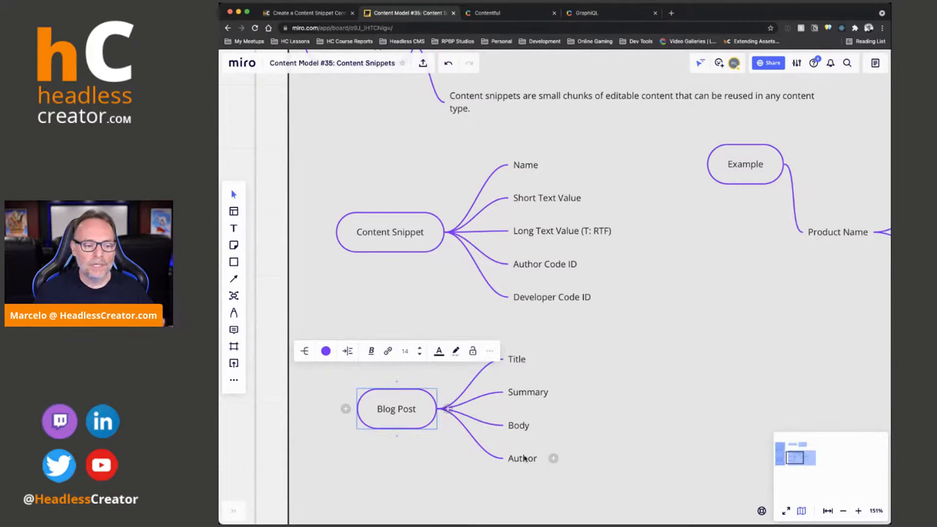
{"action": "double_click", "coordinate": [528, 393]}
{"action": "type", "text": "("}
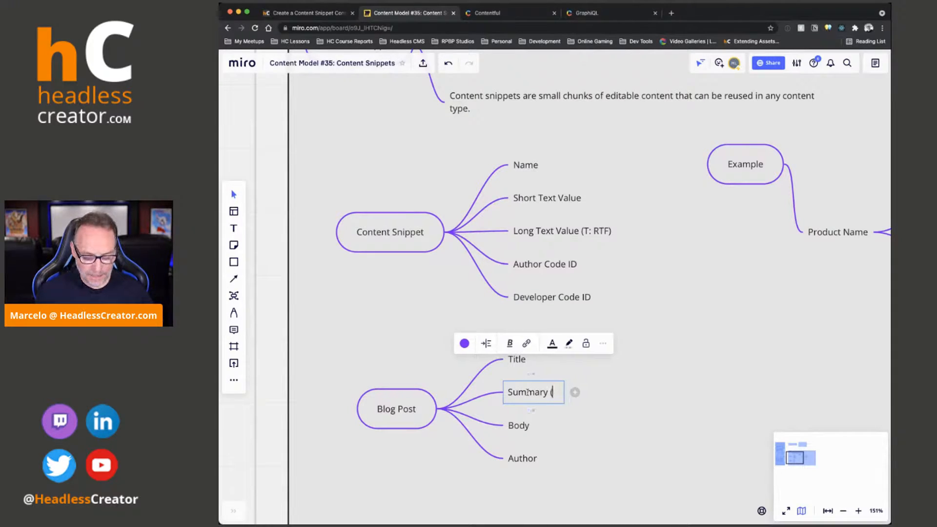
{"action": "type", "text": "T: Short Text)"}
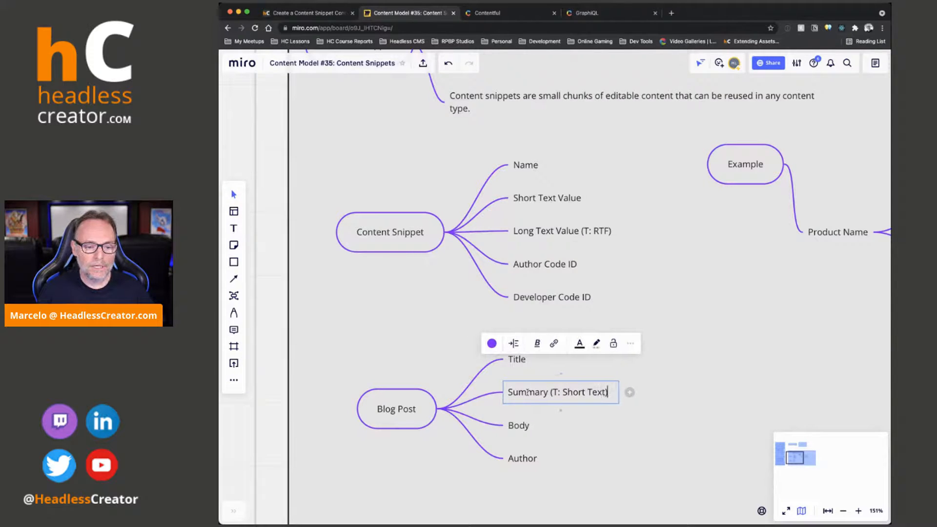
{"action": "double_click", "coordinate": [516, 425]}
{"action": "type", "text": "(R"}
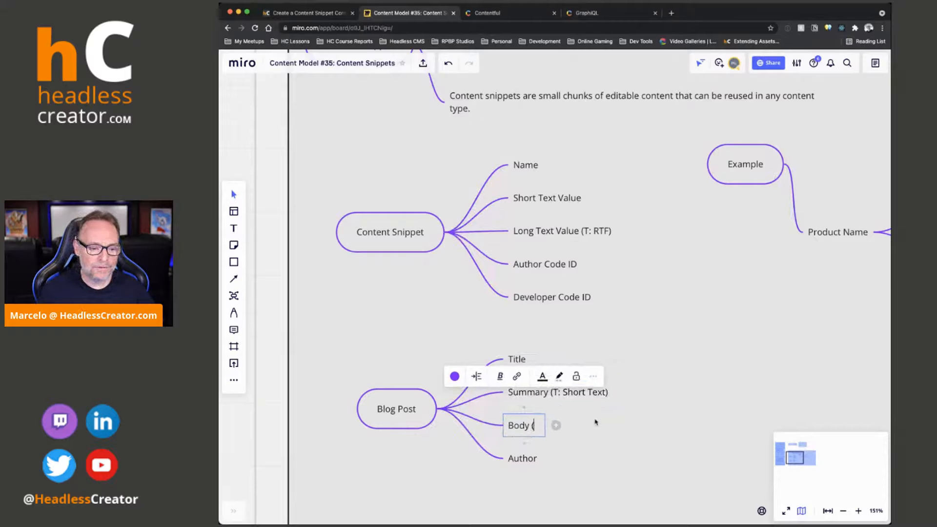
{"action": "key", "text": "BackSpace"}
{"action": "type", "text": "T: RTF)"}
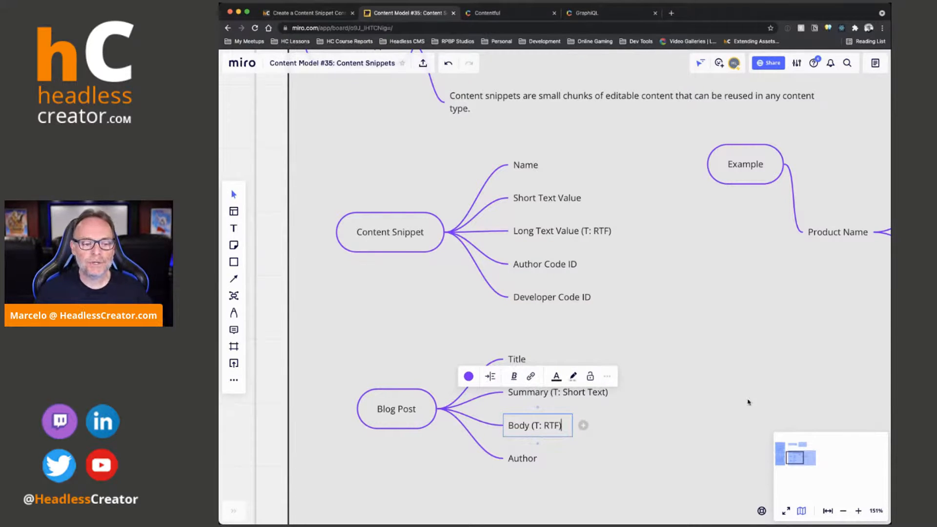
{"action": "left_click", "coordinate": [749, 402]}
- Nudge the Content Snippet mind map slightly up and left
{"action": "left_click", "coordinate": [389, 223]}
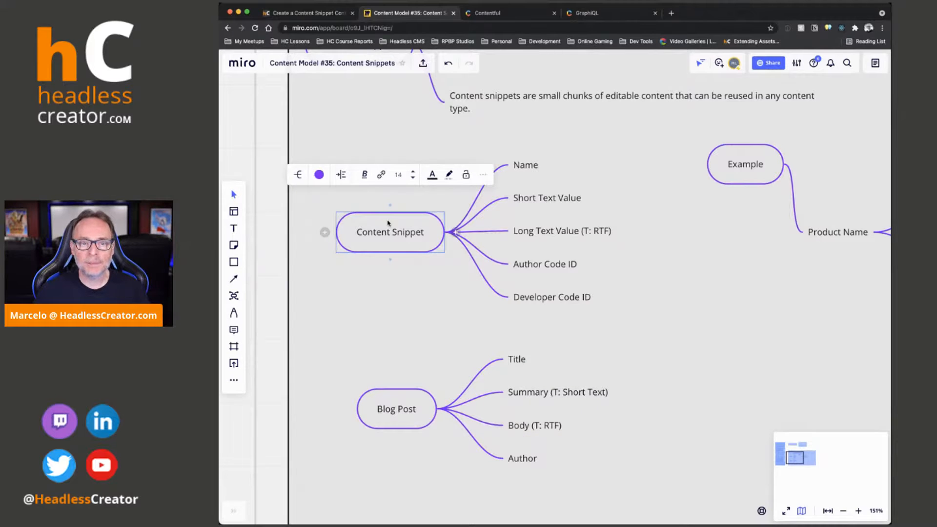
{"action": "left_click", "coordinate": [727, 345]}
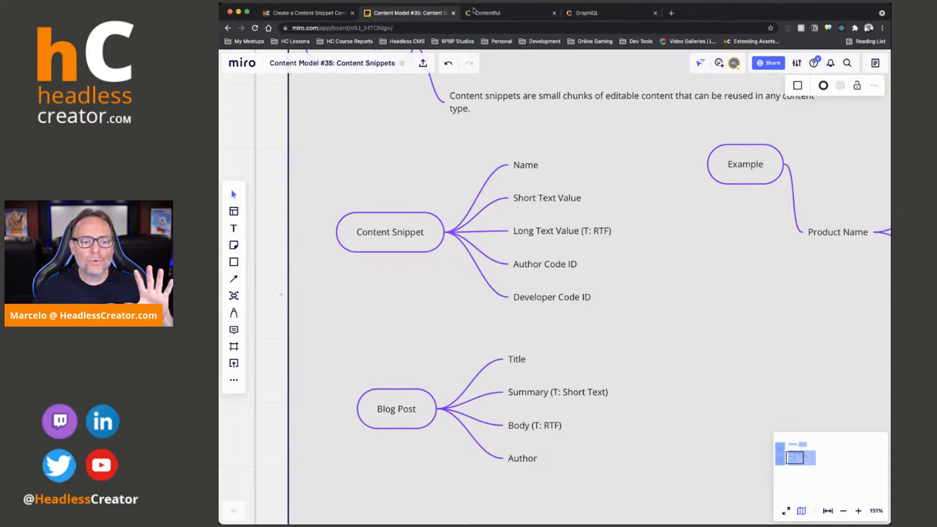
{"action": "left_click_drag", "start_coordinate": [419, 231], "coordinate": [415, 227]}
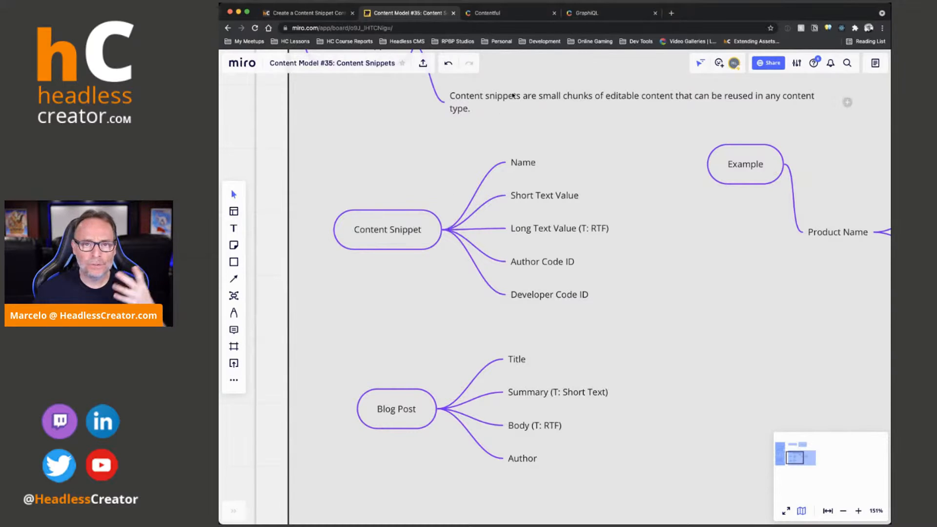
- Switch to Contentful, review the Content Snippet content type's fields and the content type list, and open the content entries overview
{"action": "left_click", "coordinate": [504, 14]}
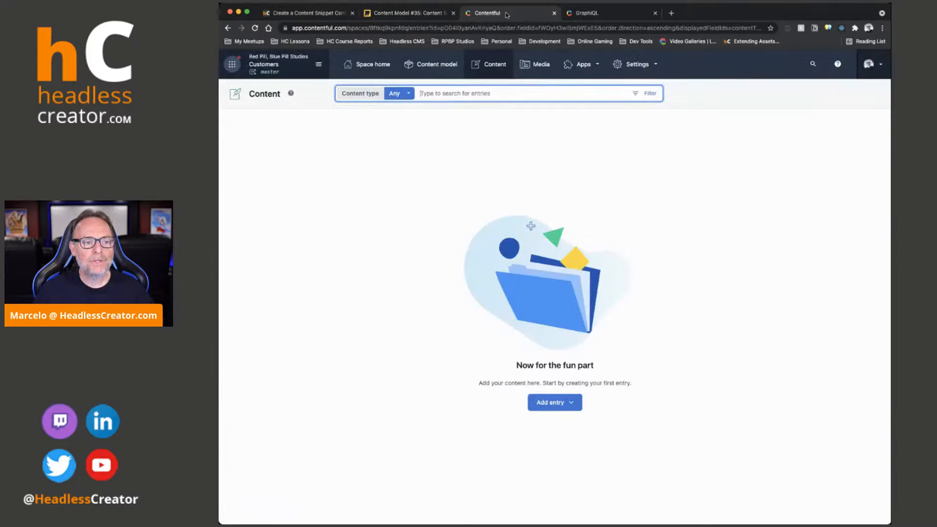
{"action": "left_click", "coordinate": [438, 67]}
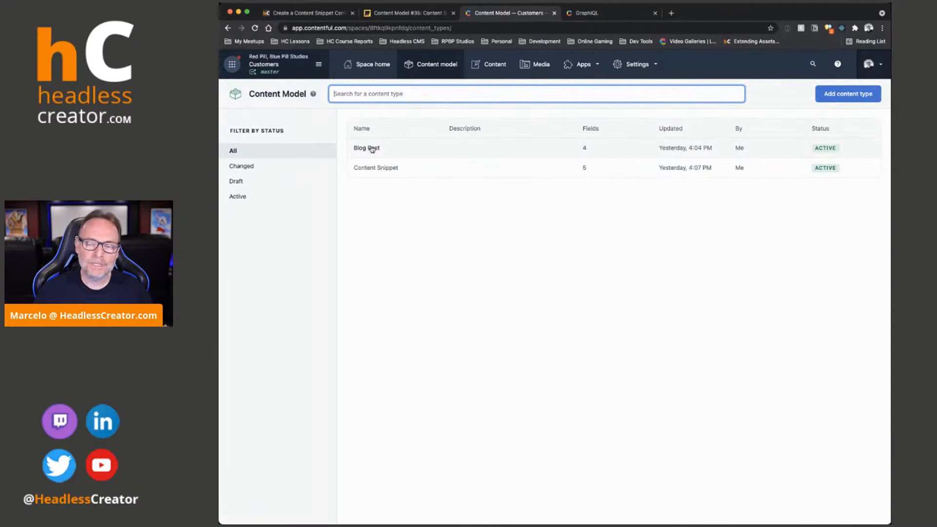
{"action": "left_click", "coordinate": [387, 171]}
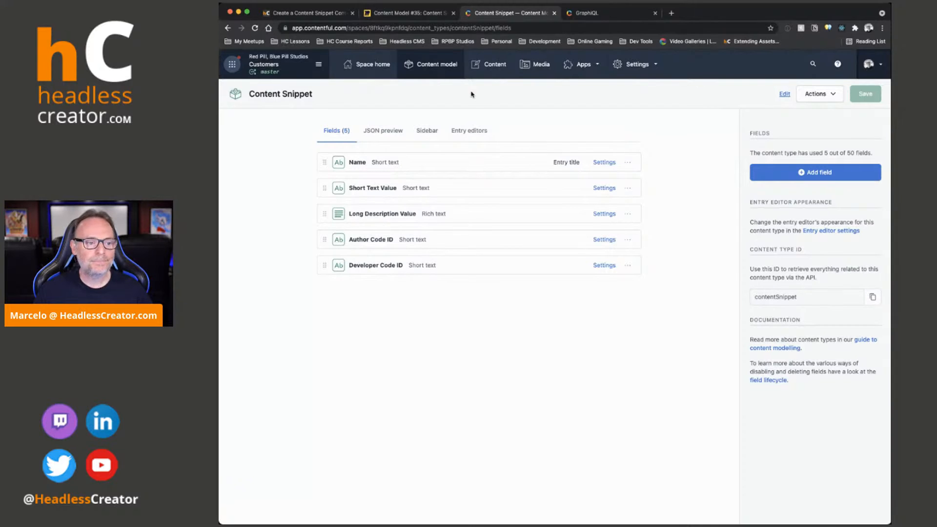
{"action": "left_click", "coordinate": [449, 66]}
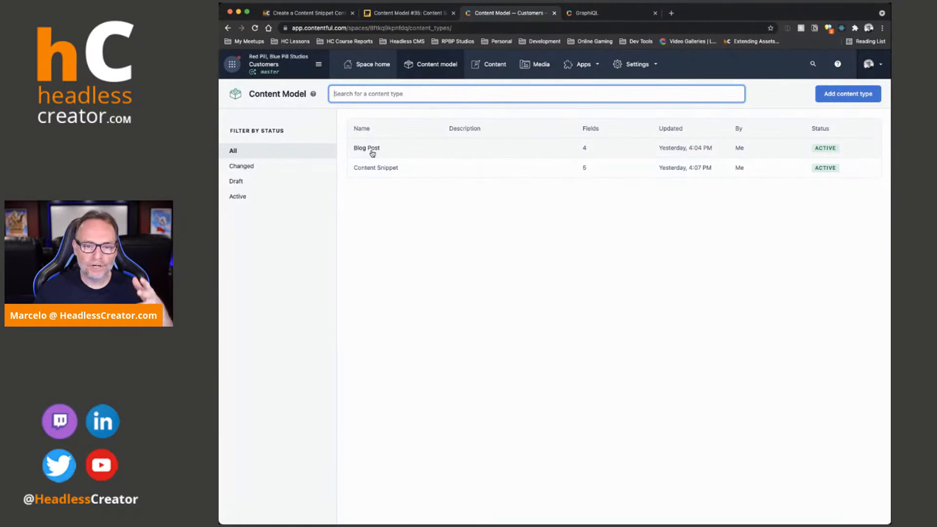
{"action": "left_click", "coordinate": [491, 64]}
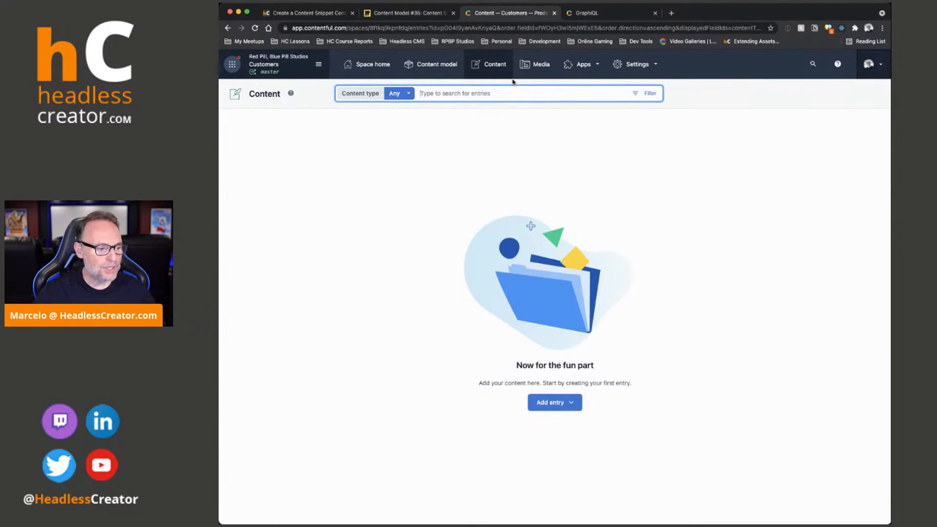
{"action": "key", "text": "super+Tab"}
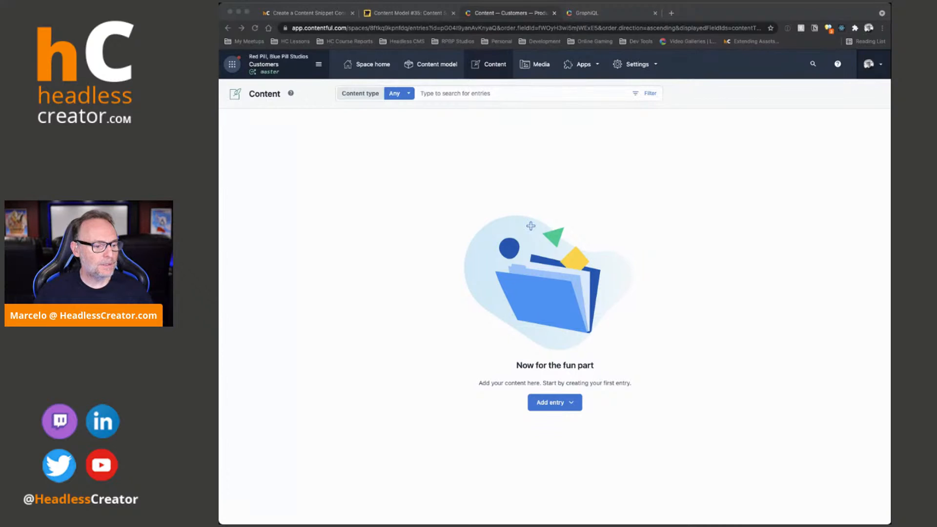